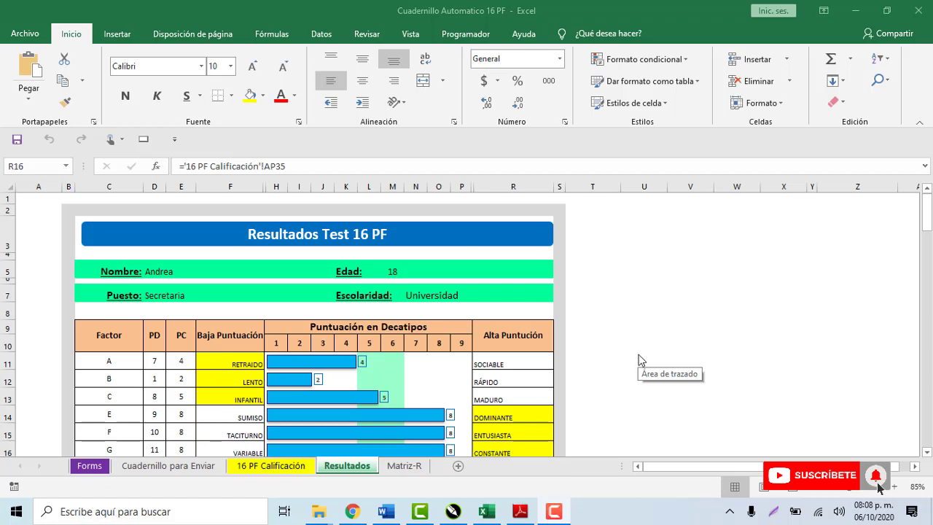
Step: Check which cell the Distorsión value on the results report comes from
{"action": "scroll", "coordinate": [620, 364], "scroll_direction": "down", "scroll_amount": 2}
{"action": "scroll", "coordinate": [620, 364], "scroll_direction": "down", "scroll_amount": 3}
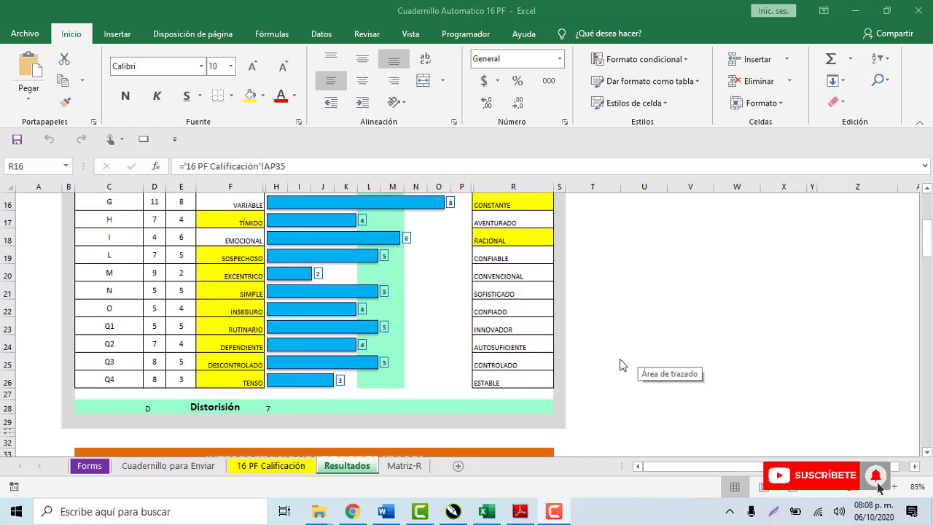
{"action": "left_click", "coordinate": [268, 408]}
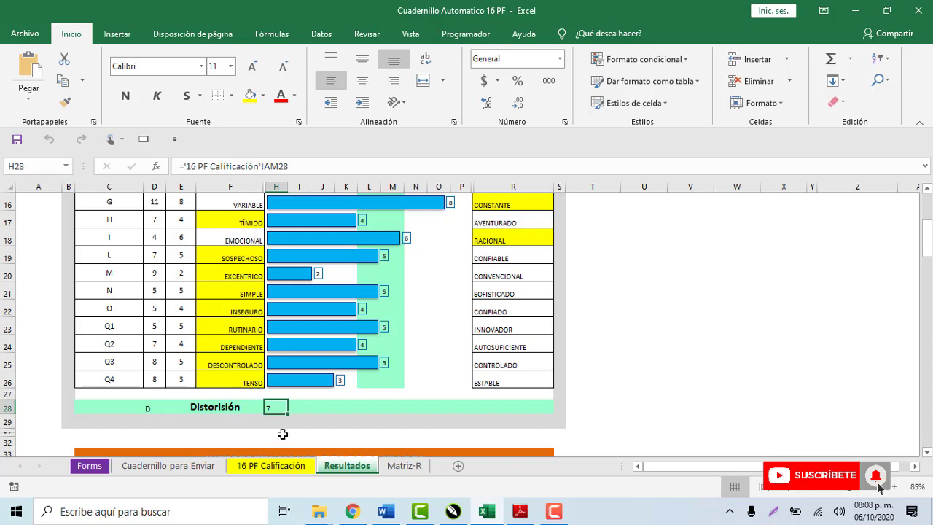
{"action": "scroll", "coordinate": [278, 414], "scroll_direction": "up", "scroll_amount": 3}
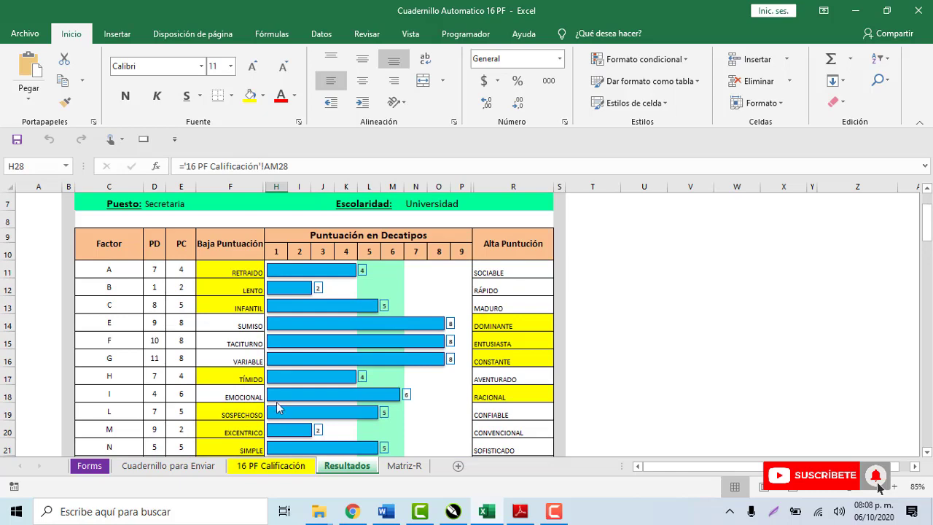
{"action": "scroll", "coordinate": [275, 401], "scroll_direction": "up", "scroll_amount": 2}
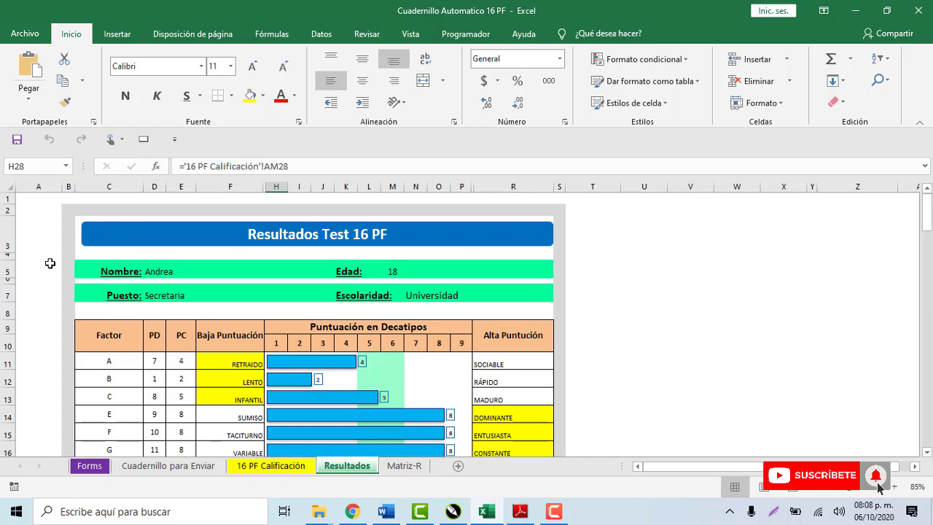
{"action": "scroll", "coordinate": [58, 337], "scroll_direction": "down", "scroll_amount": 1}
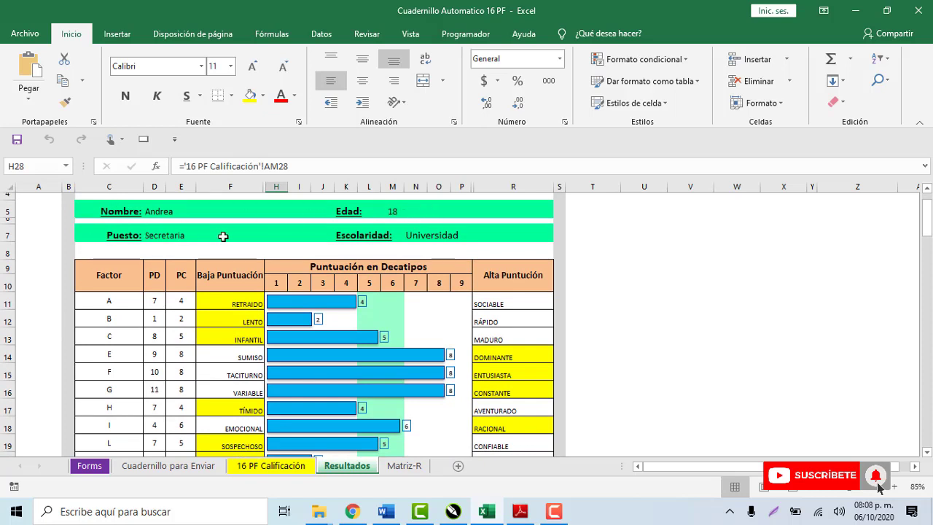
{"action": "scroll", "coordinate": [225, 289], "scroll_direction": "down", "scroll_amount": 1}
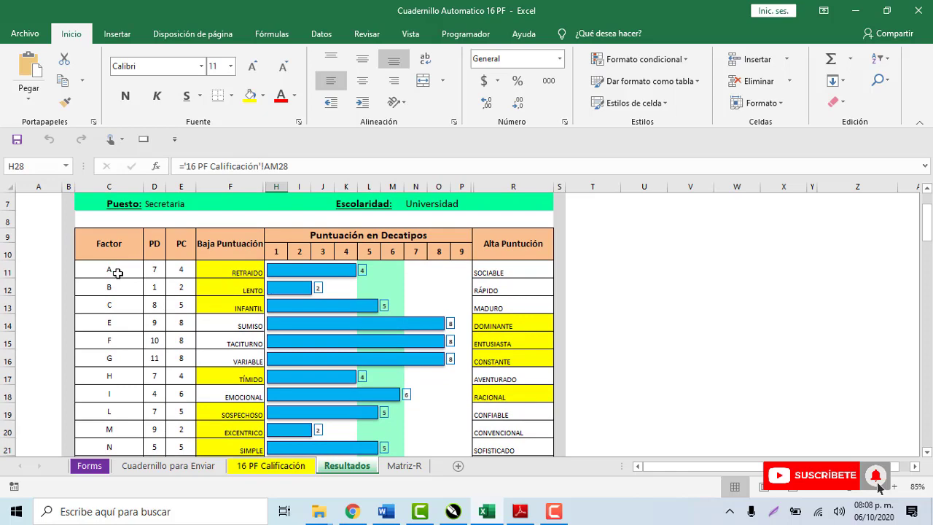
Step: Select the factor letters and inspect the PD, PC and Baja Puntuación column headers
{"action": "left_click_drag", "start_coordinate": [114, 269], "coordinate": [118, 466]}
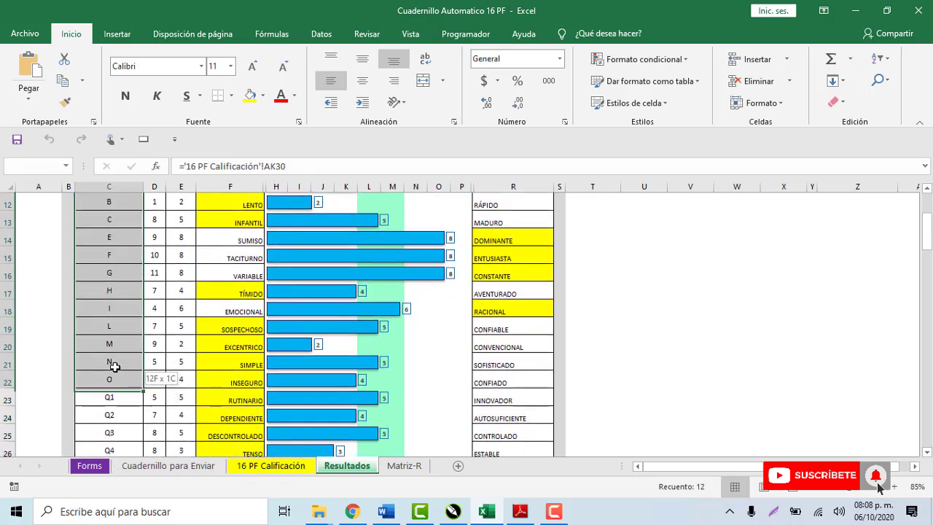
{"action": "left_click_drag", "start_coordinate": [118, 466], "coordinate": [118, 377]}
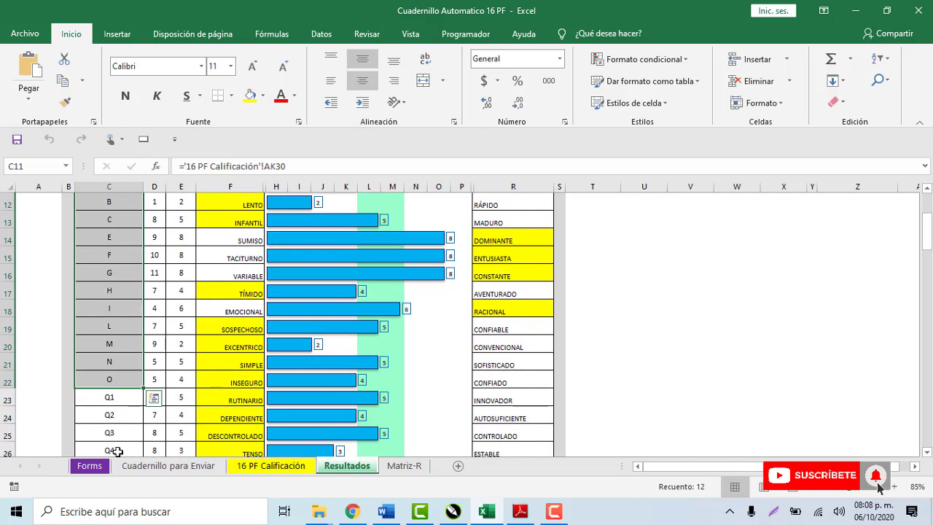
{"action": "scroll", "coordinate": [130, 429], "scroll_direction": "up", "scroll_amount": 1}
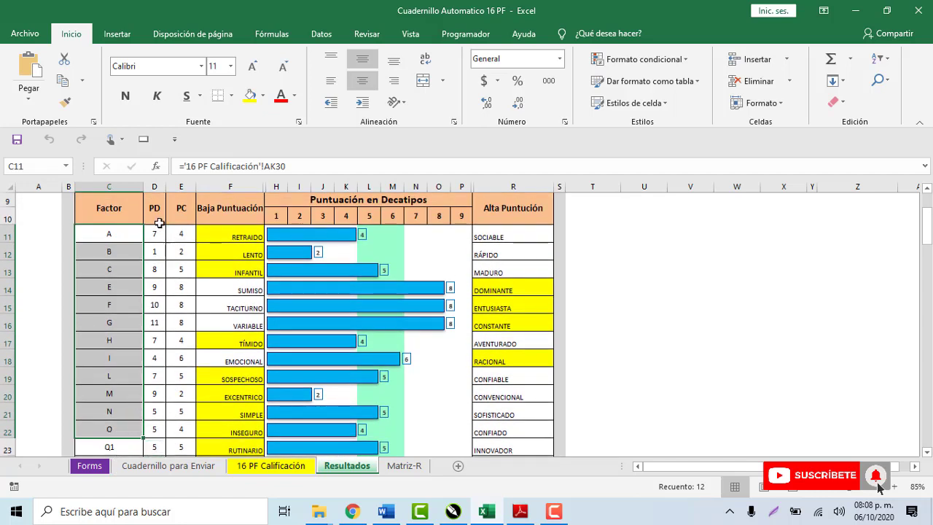
{"action": "left_click", "coordinate": [155, 218]}
{"action": "left_click", "coordinate": [181, 221]}
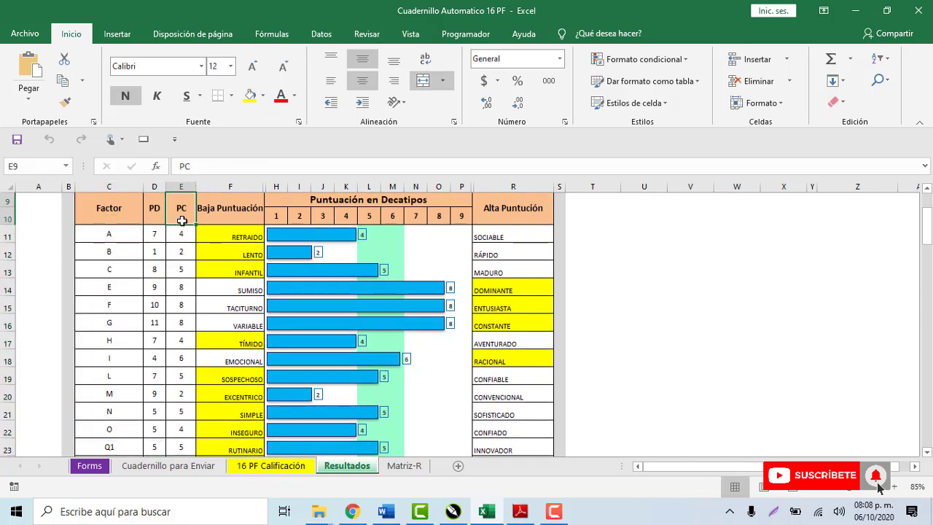
{"action": "left_click", "coordinate": [207, 213]}
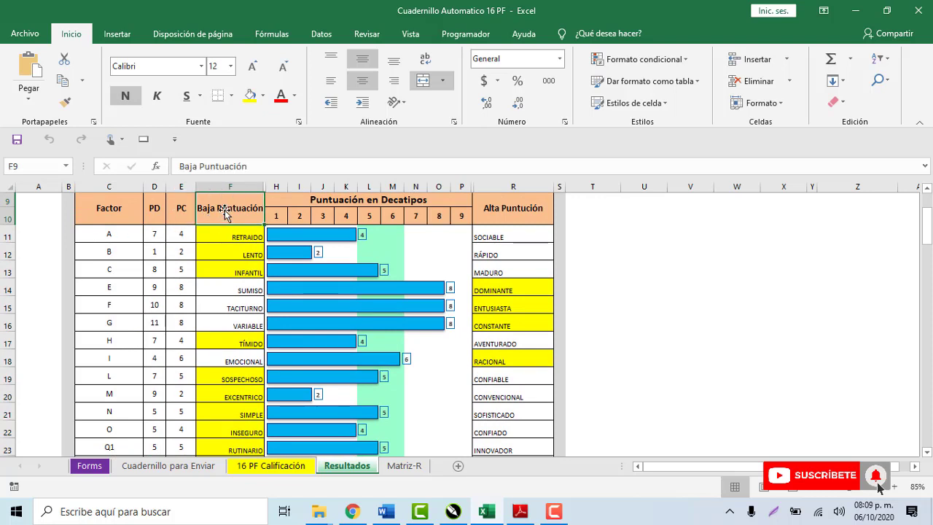
Step: Inspect the decatype bar chart, its scale value 1, and the RETRAIDO and DOMINANTE label sources
{"action": "left_click", "coordinate": [226, 235]}
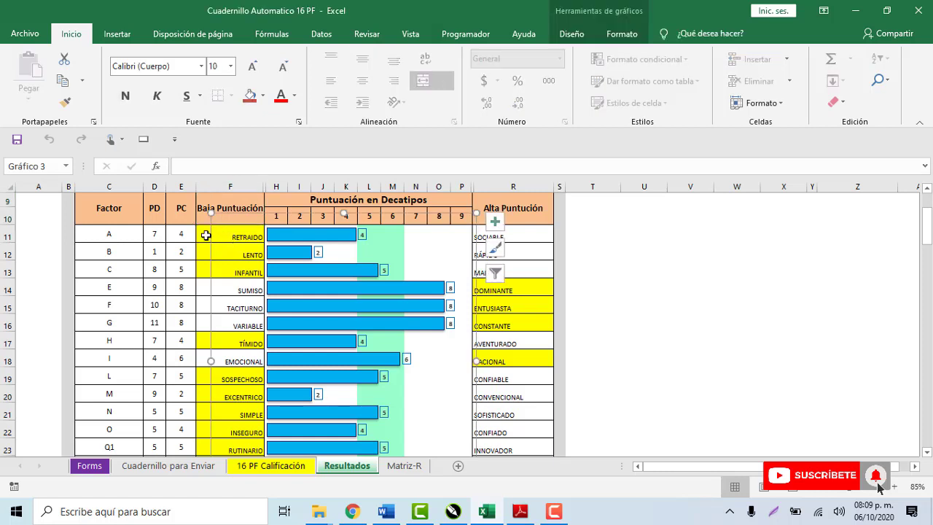
{"action": "left_click", "coordinate": [206, 235]}
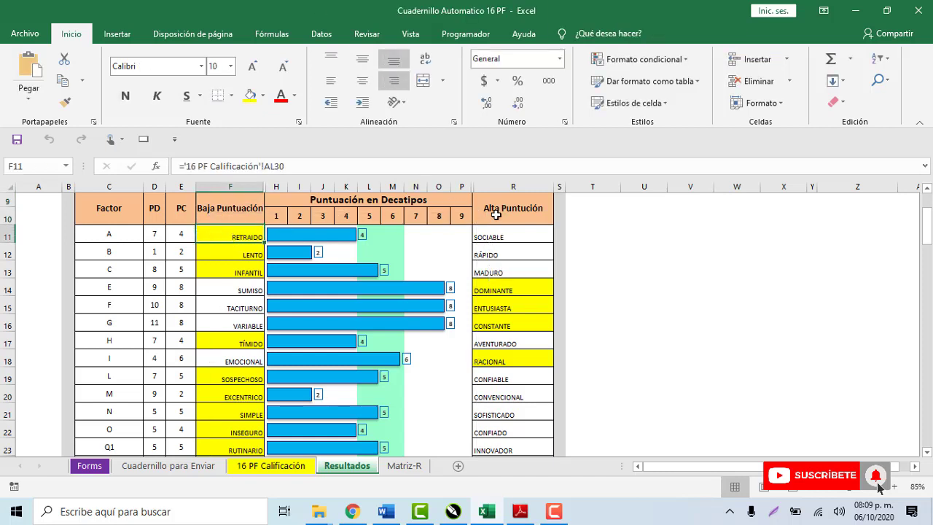
{"action": "left_click", "coordinate": [508, 290]}
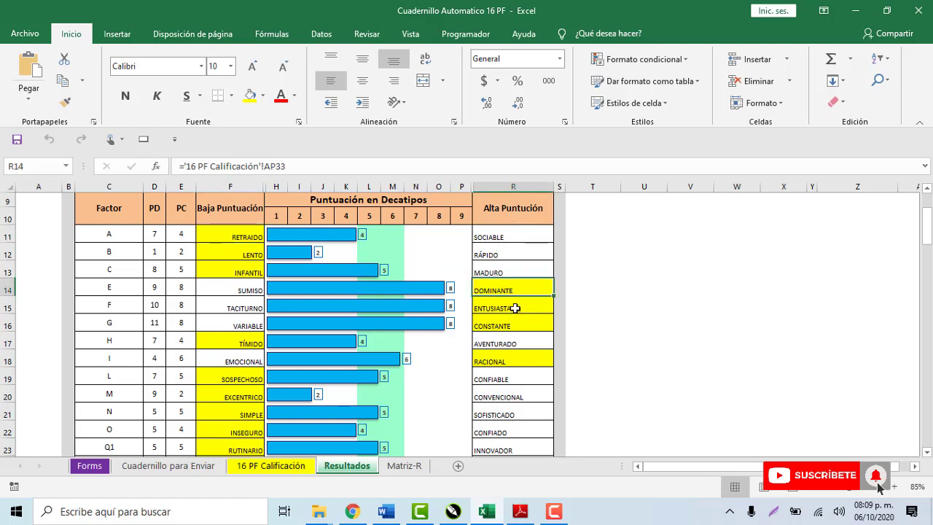
{"action": "left_click", "coordinate": [277, 211]}
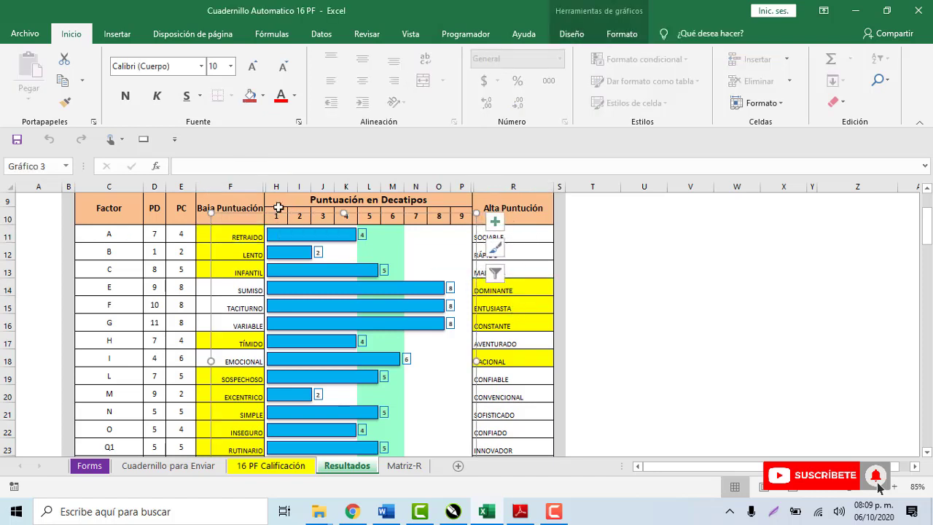
{"action": "left_click", "coordinate": [278, 211]}
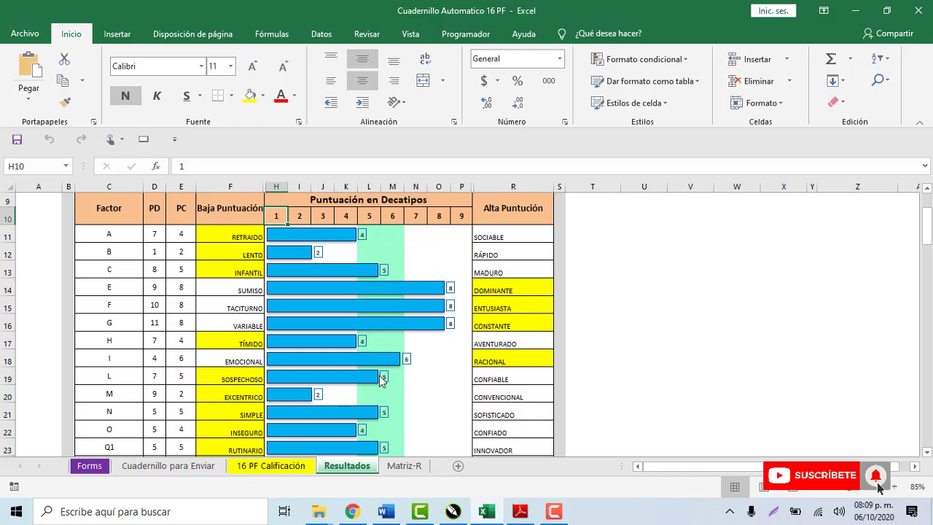
{"action": "scroll", "coordinate": [382, 382], "scroll_direction": "down", "scroll_amount": 1}
{"action": "scroll", "coordinate": [382, 394], "scroll_direction": "down", "scroll_amount": 2}
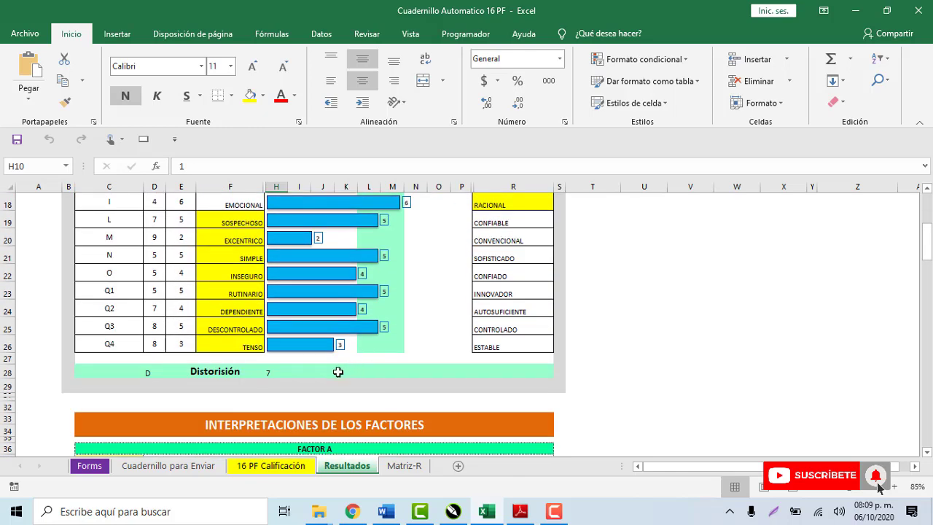
{"action": "scroll", "coordinate": [257, 363], "scroll_direction": "up", "scroll_amount": 1}
{"action": "scroll", "coordinate": [256, 365], "scroll_direction": "up", "scroll_amount": 2}
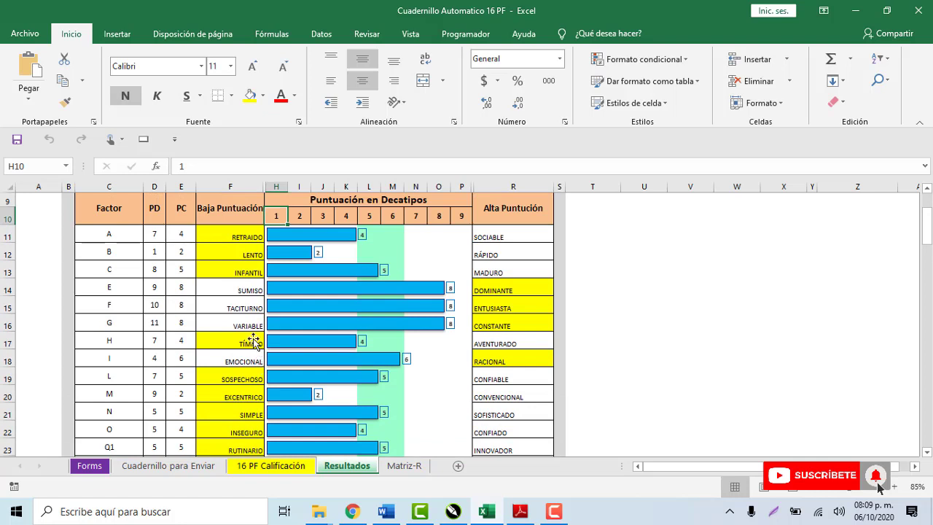
{"action": "left_click", "coordinate": [214, 234]}
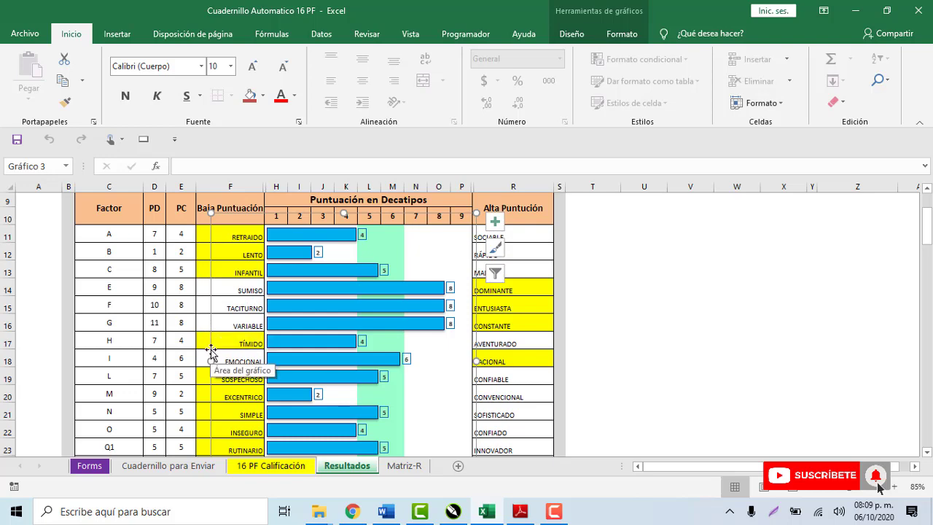
Step: Inspect the FACTOR A header, interpretation text, and the lookup formulas choosing its labels
{"action": "scroll", "coordinate": [211, 350], "scroll_direction": "down", "scroll_amount": 1}
{"action": "scroll", "coordinate": [227, 309], "scroll_direction": "down", "scroll_amount": 1}
{"action": "scroll", "coordinate": [226, 309], "scroll_direction": "down", "scroll_amount": 1}
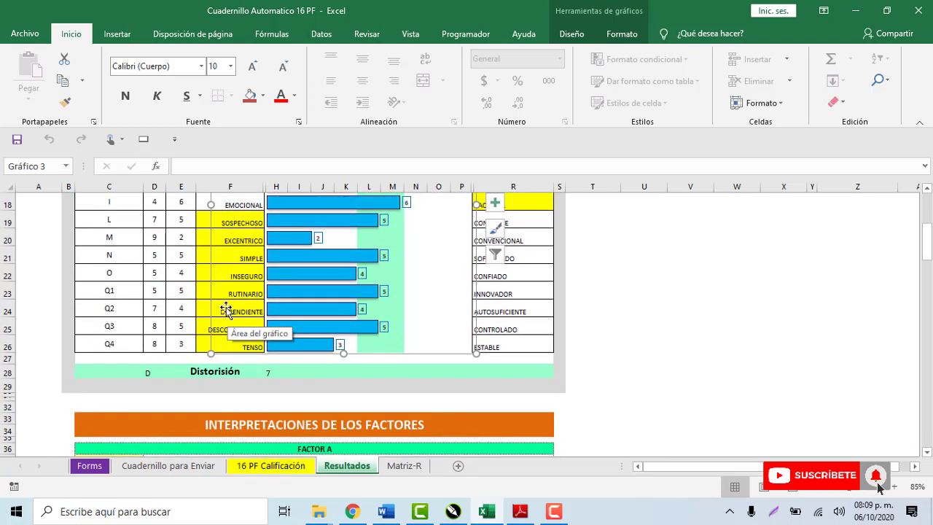
{"action": "scroll", "coordinate": [226, 310], "scroll_direction": "down", "scroll_amount": 2}
{"action": "scroll", "coordinate": [224, 307], "scroll_direction": "down", "scroll_amount": 1}
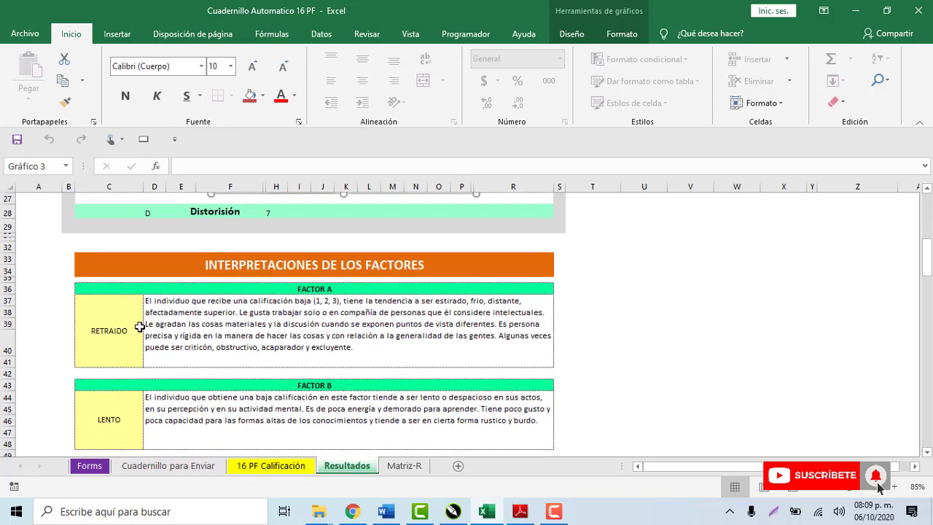
{"action": "left_click", "coordinate": [164, 327]}
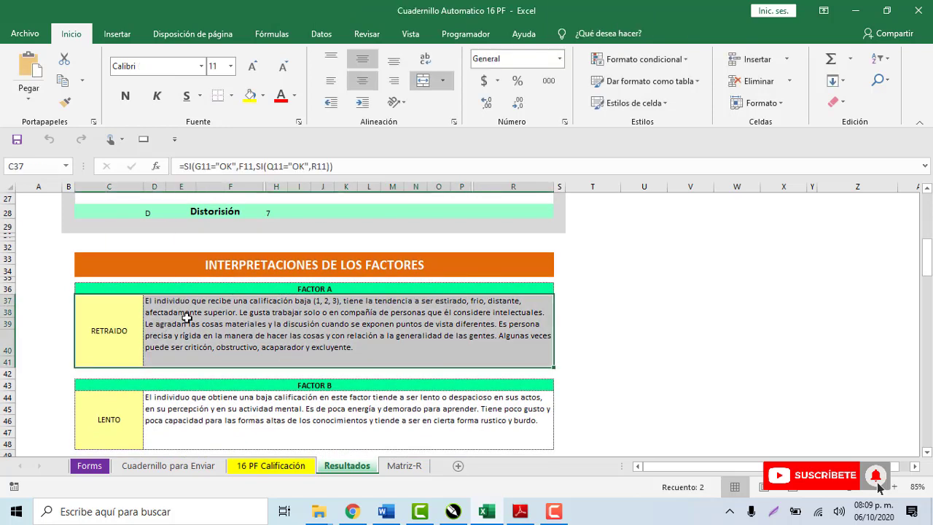
{"action": "left_click", "coordinate": [217, 284]}
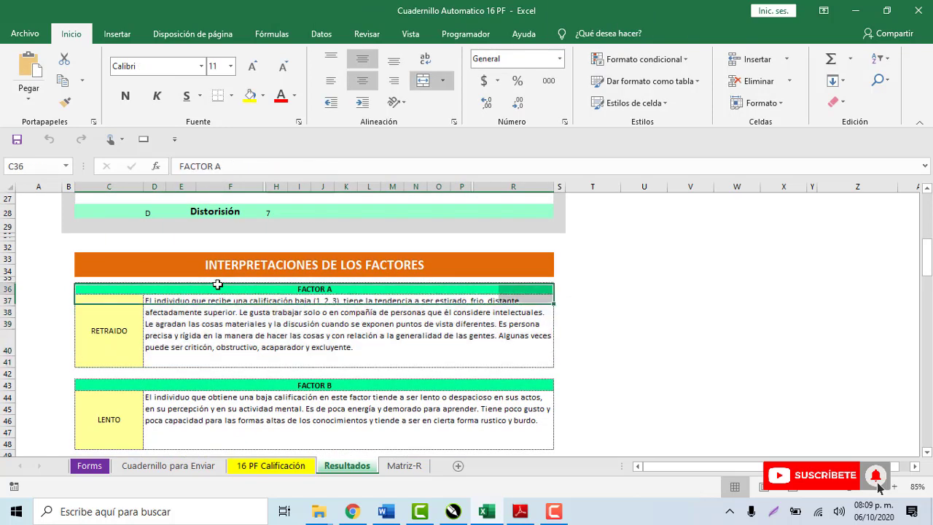
{"action": "left_click", "coordinate": [125, 334]}
{"action": "left_click", "coordinate": [161, 305]}
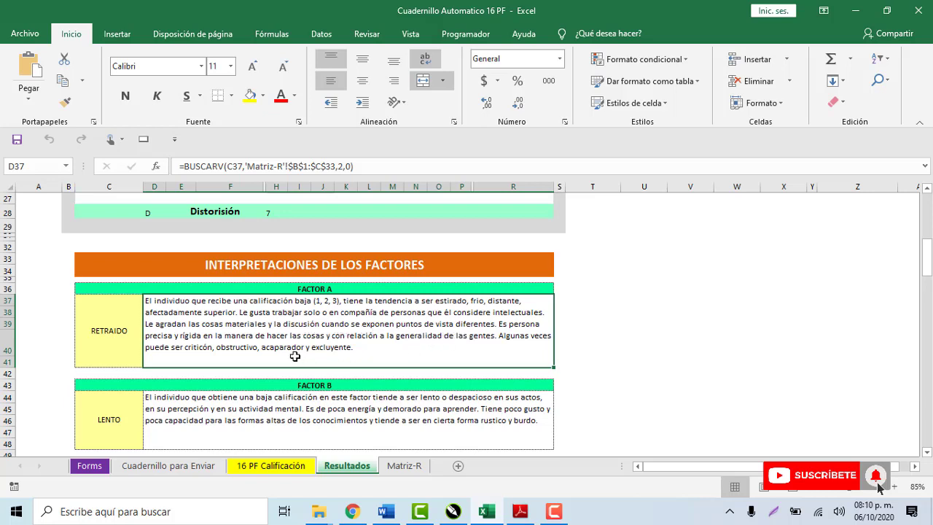
{"action": "left_click_drag", "start_coordinate": [227, 346], "coordinate": [132, 342]}
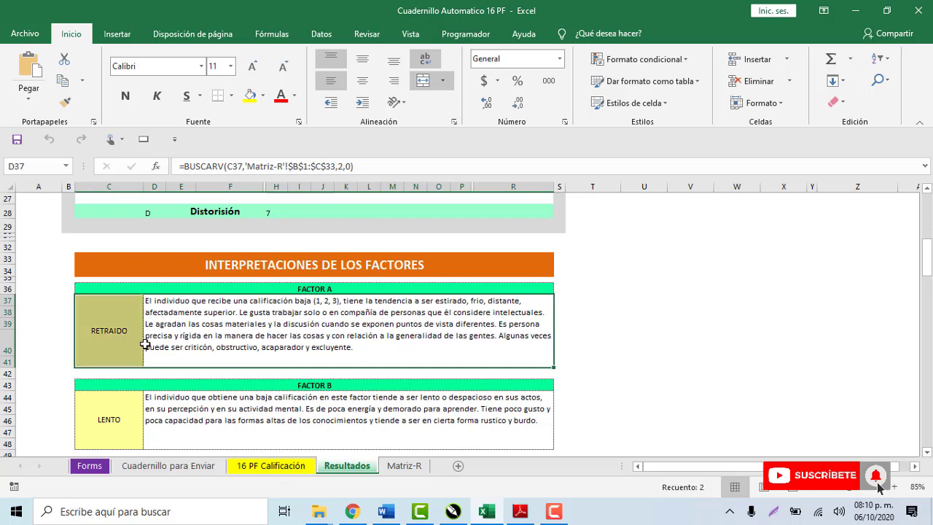
Step: Check the SOCIABLE label source, then scroll down through the rest of the results report
{"action": "scroll", "coordinate": [255, 405], "scroll_direction": "up", "scroll_amount": 3}
{"action": "scroll", "coordinate": [316, 405], "scroll_direction": "down", "scroll_amount": 1}
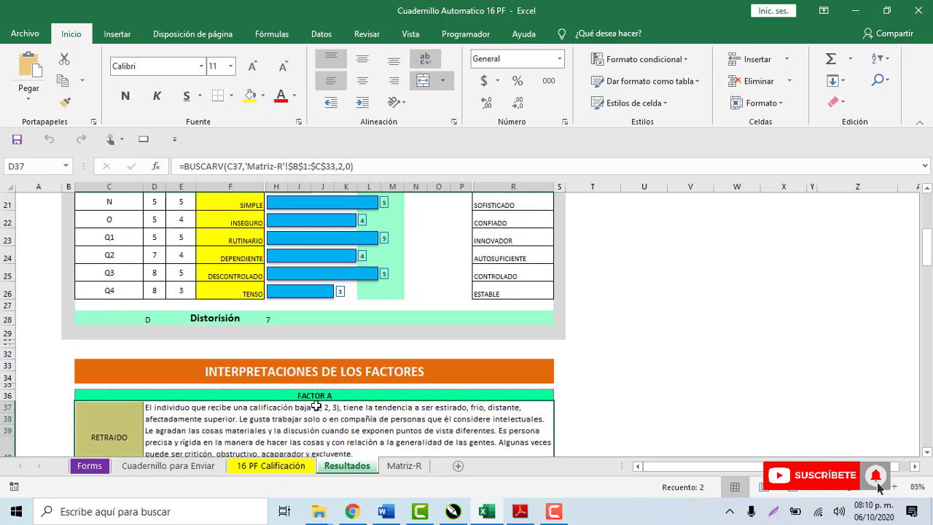
{"action": "scroll", "coordinate": [364, 425], "scroll_direction": "up", "scroll_amount": 2}
{"action": "scroll", "coordinate": [445, 390], "scroll_direction": "up", "scroll_amount": 2}
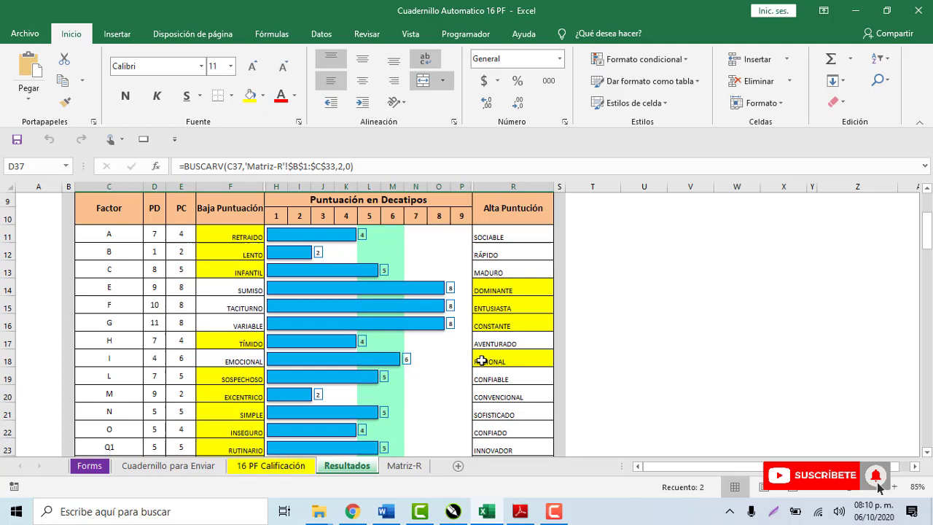
{"action": "left_click", "coordinate": [498, 234]}
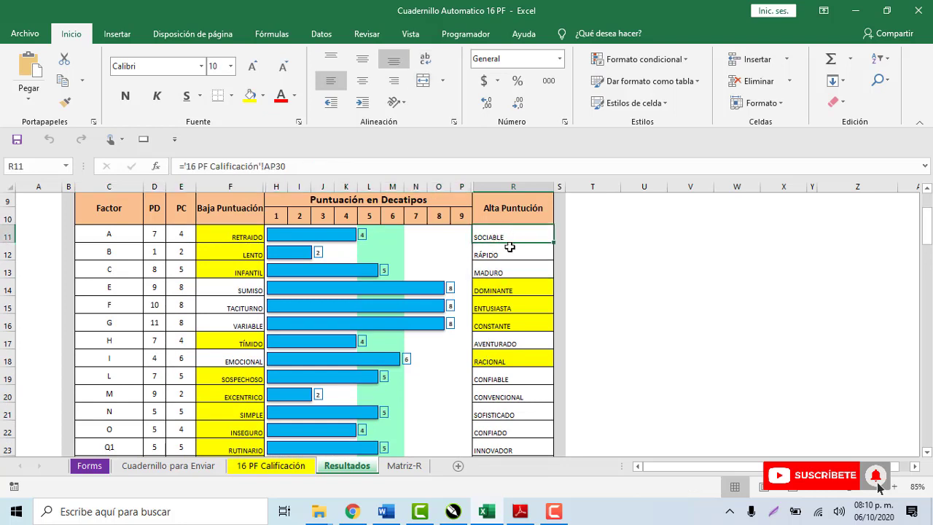
{"action": "scroll", "coordinate": [430, 310], "scroll_direction": "down", "scroll_amount": 1}
{"action": "scroll", "coordinate": [240, 343], "scroll_direction": "down", "scroll_amount": 1}
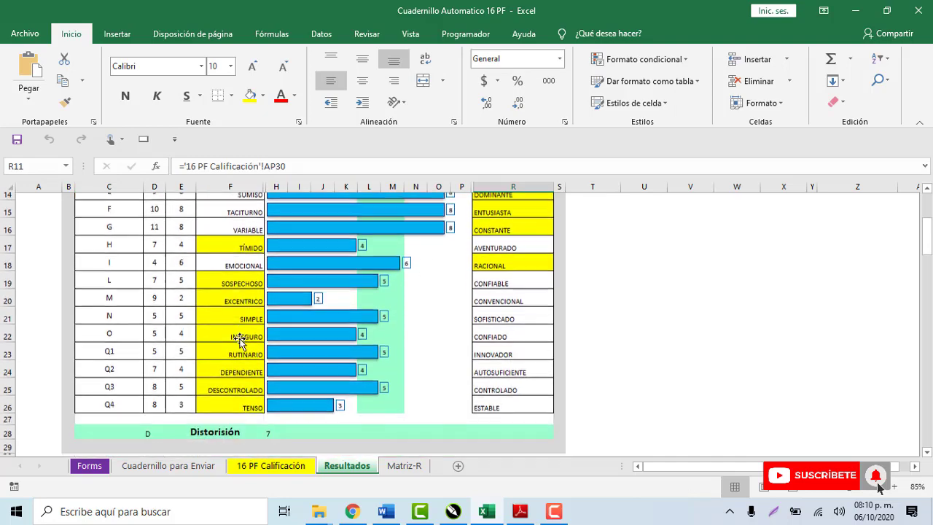
{"action": "scroll", "coordinate": [244, 346], "scroll_direction": "down", "scroll_amount": 2}
{"action": "scroll", "coordinate": [255, 352], "scroll_direction": "down", "scroll_amount": 1}
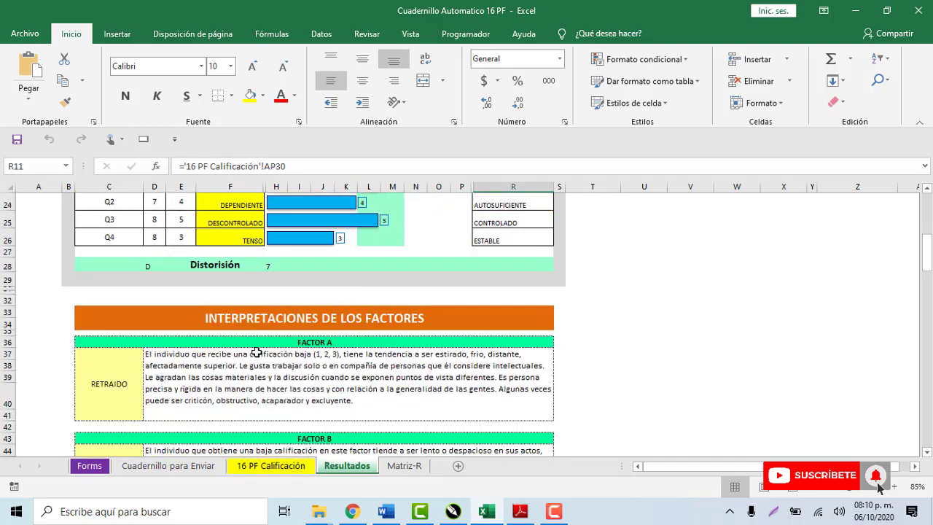
{"action": "scroll", "coordinate": [221, 323], "scroll_direction": "down", "scroll_amount": 2}
{"action": "scroll", "coordinate": [225, 365], "scroll_direction": "down", "scroll_amount": 1}
{"action": "scroll", "coordinate": [248, 343], "scroll_direction": "down", "scroll_amount": 1}
{"action": "scroll", "coordinate": [280, 324], "scroll_direction": "down", "scroll_amount": 1}
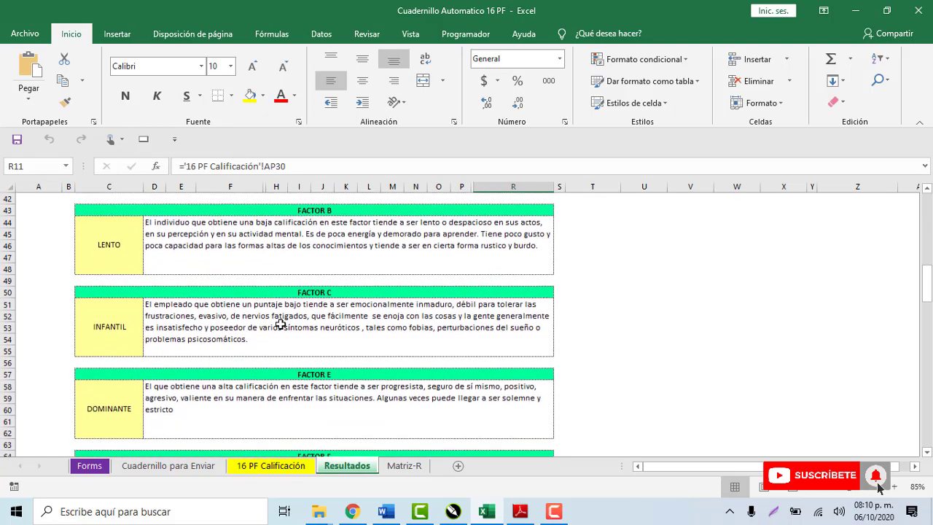
{"action": "scroll", "coordinate": [281, 328], "scroll_direction": "down", "scroll_amount": 2}
{"action": "scroll", "coordinate": [280, 337], "scroll_direction": "down", "scroll_amount": 2}
{"action": "scroll", "coordinate": [279, 342], "scroll_direction": "down", "scroll_amount": 1}
{"action": "scroll", "coordinate": [279, 351], "scroll_direction": "down", "scroll_amount": 3}
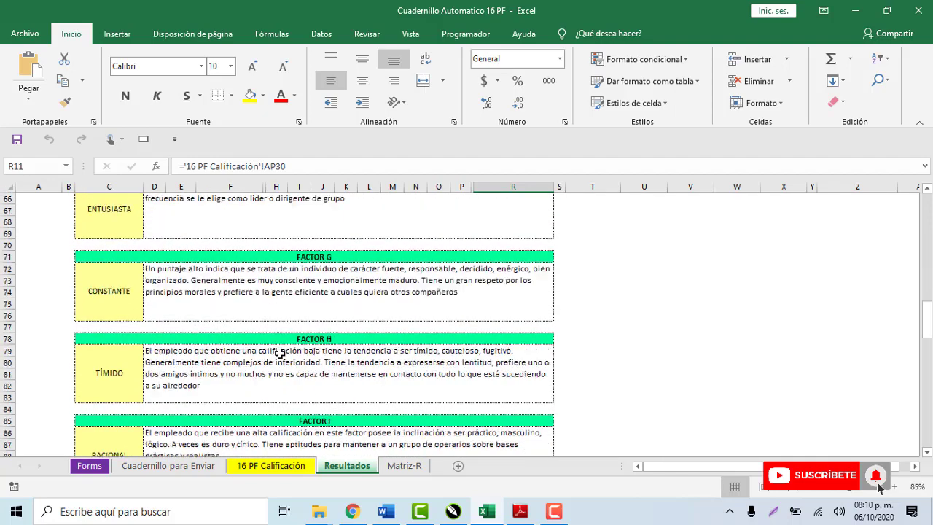
{"action": "scroll", "coordinate": [280, 353], "scroll_direction": "down", "scroll_amount": 2}
{"action": "scroll", "coordinate": [278, 328], "scroll_direction": "down", "scroll_amount": 2}
{"action": "scroll", "coordinate": [274, 373], "scroll_direction": "down", "scroll_amount": 2}
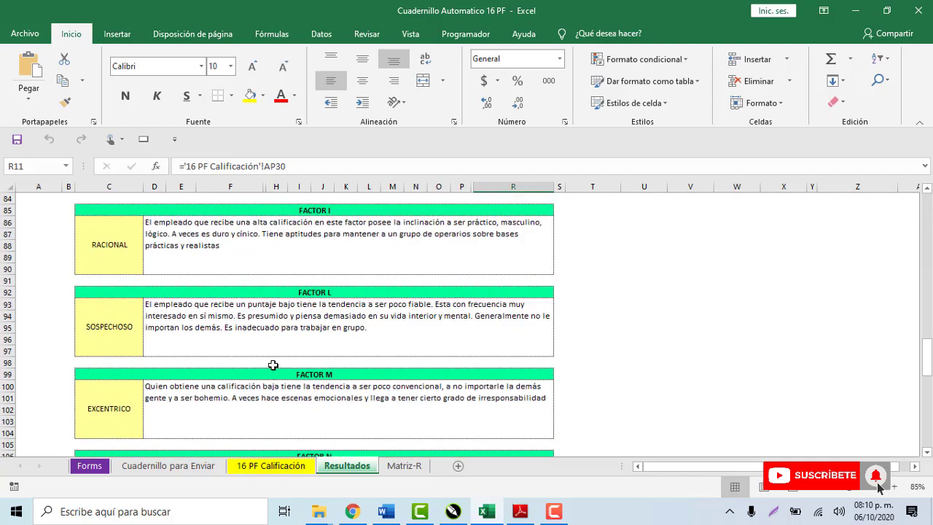
{"action": "scroll", "coordinate": [273, 364], "scroll_direction": "down", "scroll_amount": 2}
{"action": "scroll", "coordinate": [272, 365], "scroll_direction": "down", "scroll_amount": 2}
{"action": "scroll", "coordinate": [272, 365], "scroll_direction": "down", "scroll_amount": 2}
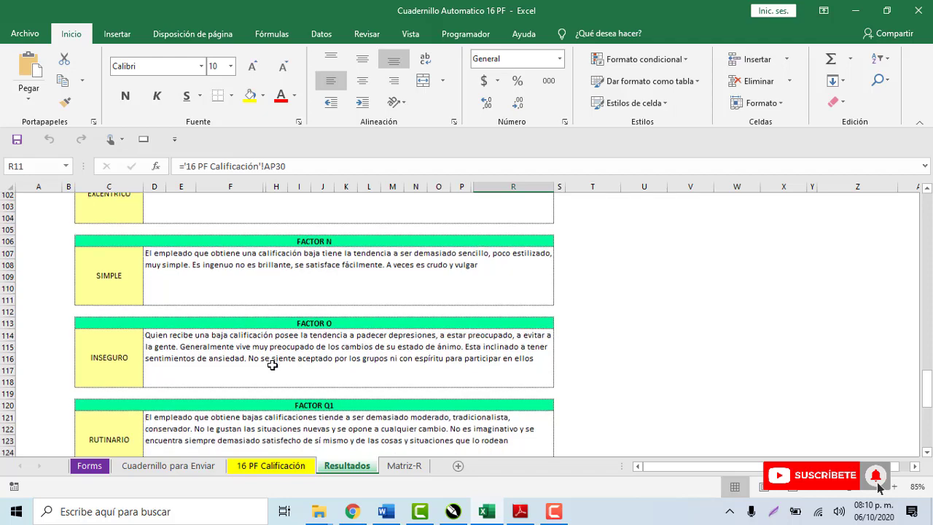
{"action": "scroll", "coordinate": [272, 364], "scroll_direction": "down", "scroll_amount": 2}
{"action": "scroll", "coordinate": [274, 361], "scroll_direction": "down", "scroll_amount": 2}
{"action": "scroll", "coordinate": [276, 360], "scroll_direction": "down", "scroll_amount": 1}
{"action": "scroll", "coordinate": [276, 358], "scroll_direction": "down", "scroll_amount": 2}
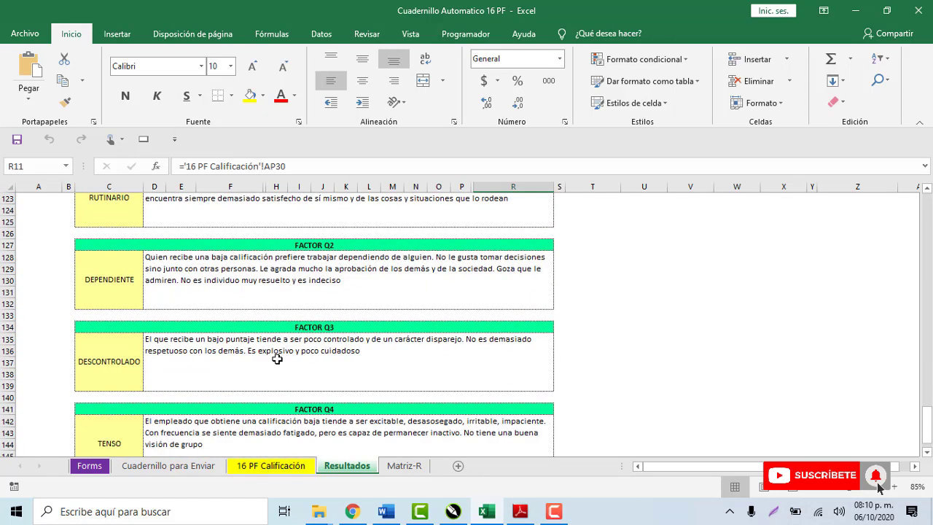
{"action": "scroll", "coordinate": [276, 359], "scroll_direction": "down", "scroll_amount": 2}
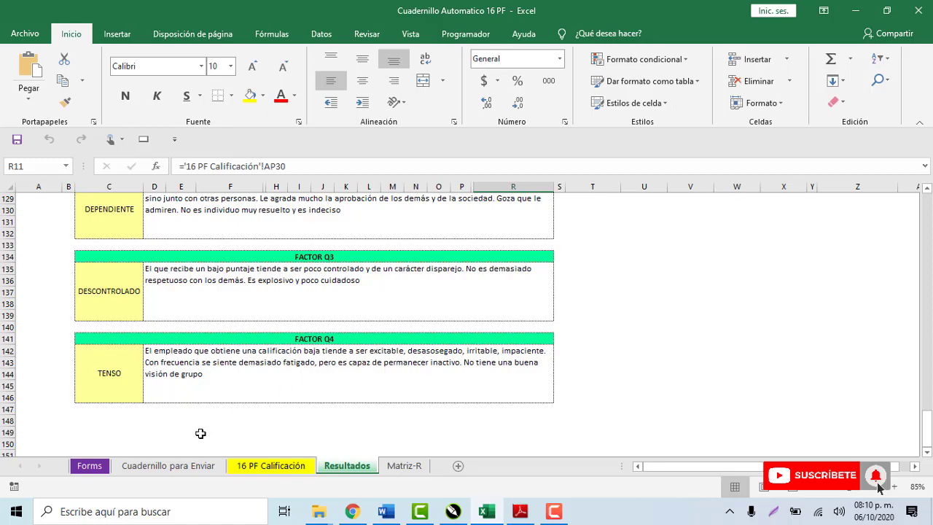
Step: Go from the report to Chrome and open the 16 Factores Paralelos form, showing 32 responses
{"action": "scroll", "coordinate": [269, 419], "scroll_direction": "up", "scroll_amount": 1}
{"action": "scroll", "coordinate": [269, 419], "scroll_direction": "up", "scroll_amount": 10}
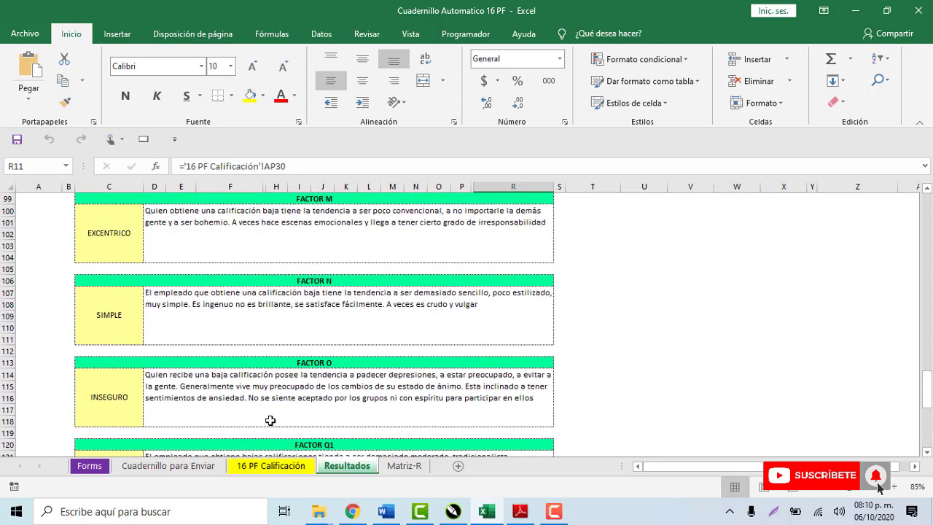
{"action": "scroll", "coordinate": [269, 419], "scroll_direction": "up", "scroll_amount": 10}
{"action": "scroll", "coordinate": [269, 423], "scroll_direction": "up", "scroll_amount": 12}
{"action": "scroll", "coordinate": [271, 426], "scroll_direction": "up", "scroll_amount": 11}
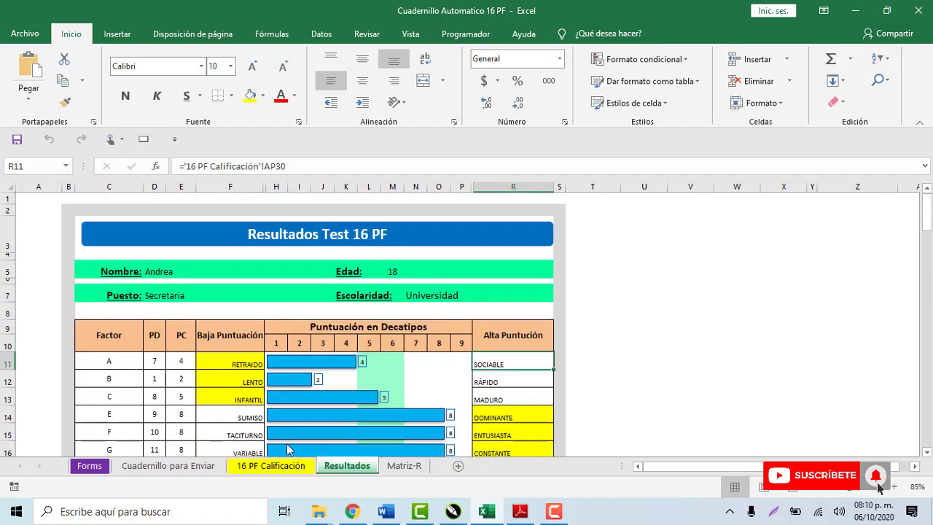
{"action": "left_click", "coordinate": [352, 511]}
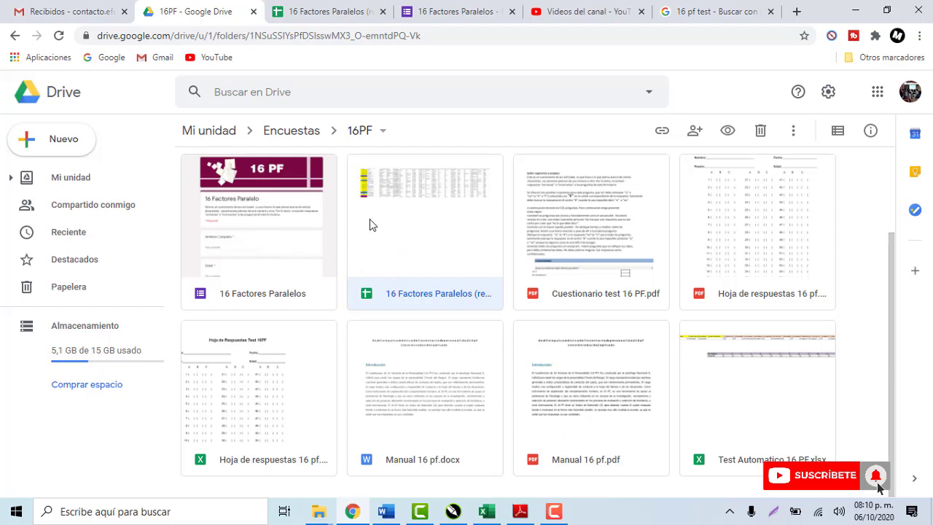
{"action": "left_click", "coordinate": [440, 13]}
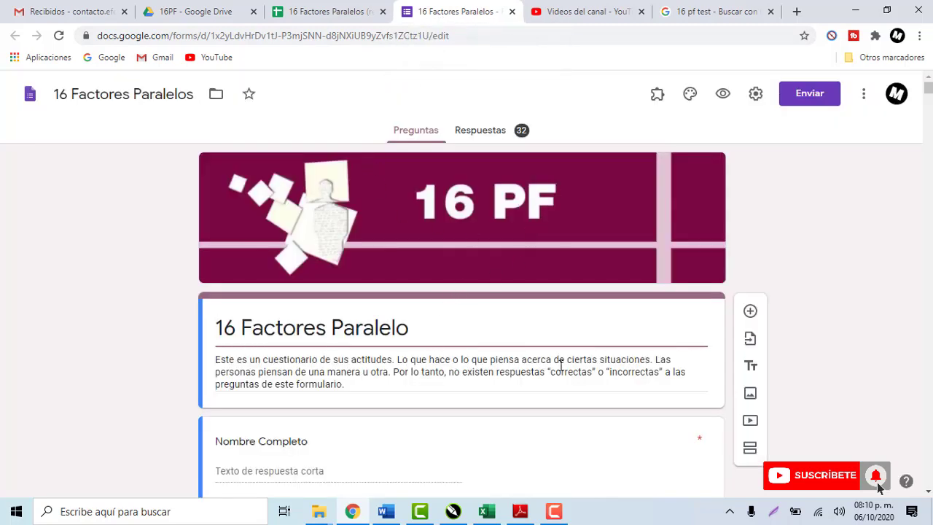
Step: Preview the 16 Factores Paralelos form and scroll to question 102 and the Enviar button
{"action": "left_click", "coordinate": [723, 97]}
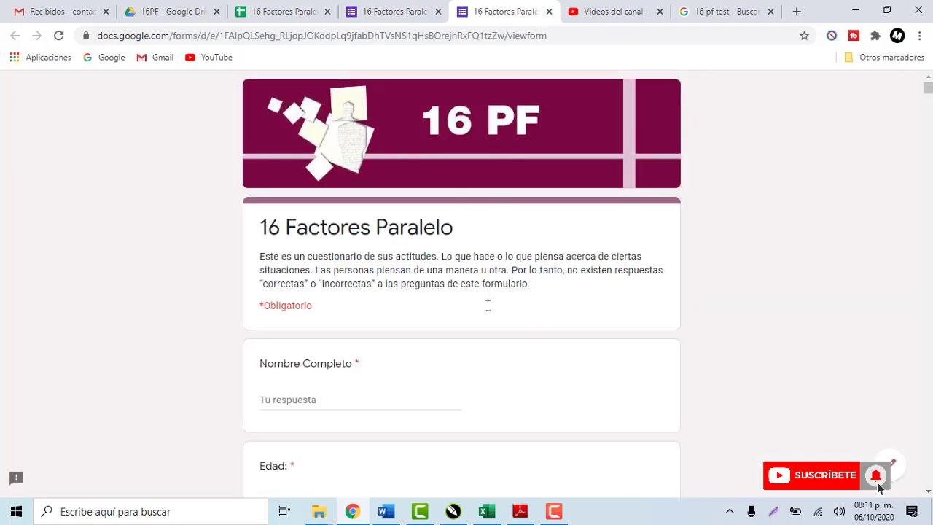
{"action": "scroll", "coordinate": [475, 363], "scroll_direction": "down", "scroll_amount": 3}
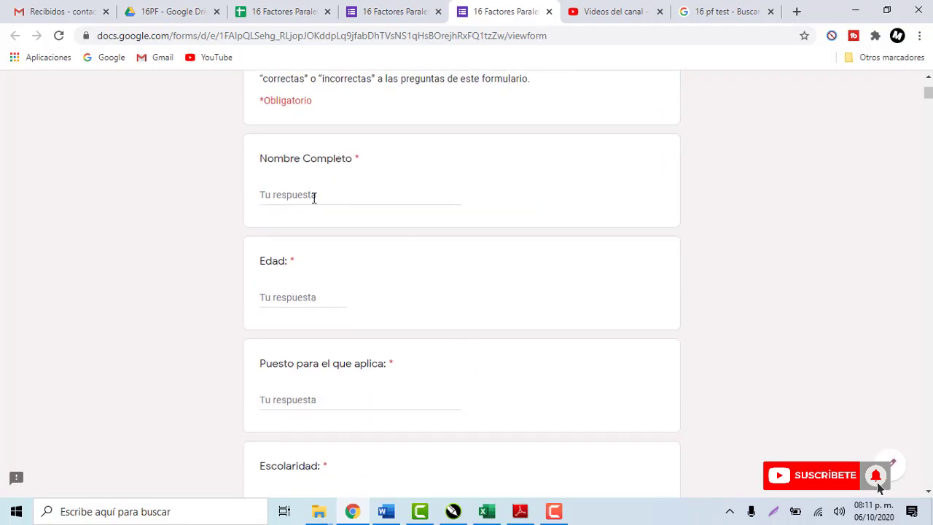
{"action": "scroll", "coordinate": [304, 195], "scroll_direction": "down", "scroll_amount": 3}
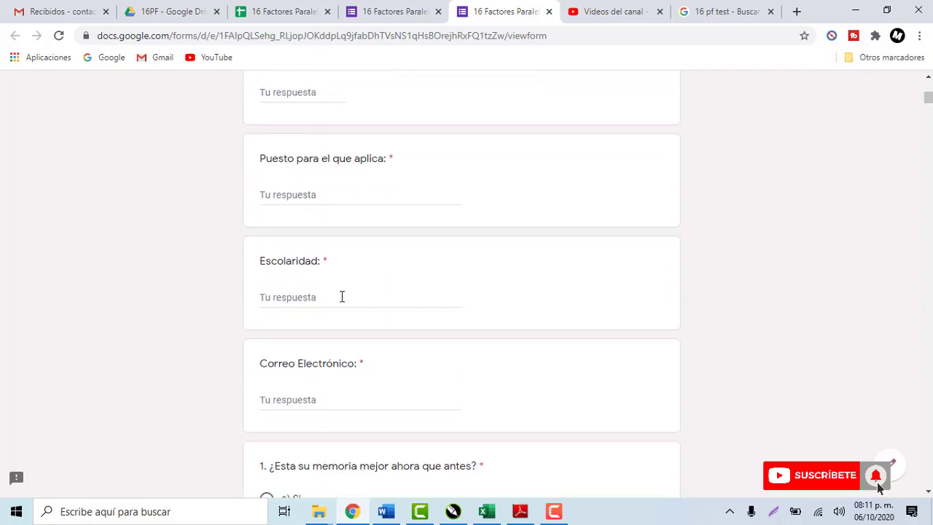
{"action": "scroll", "coordinate": [342, 296], "scroll_direction": "down", "scroll_amount": 3}
{"action": "scroll", "coordinate": [334, 279], "scroll_direction": "down", "scroll_amount": 2}
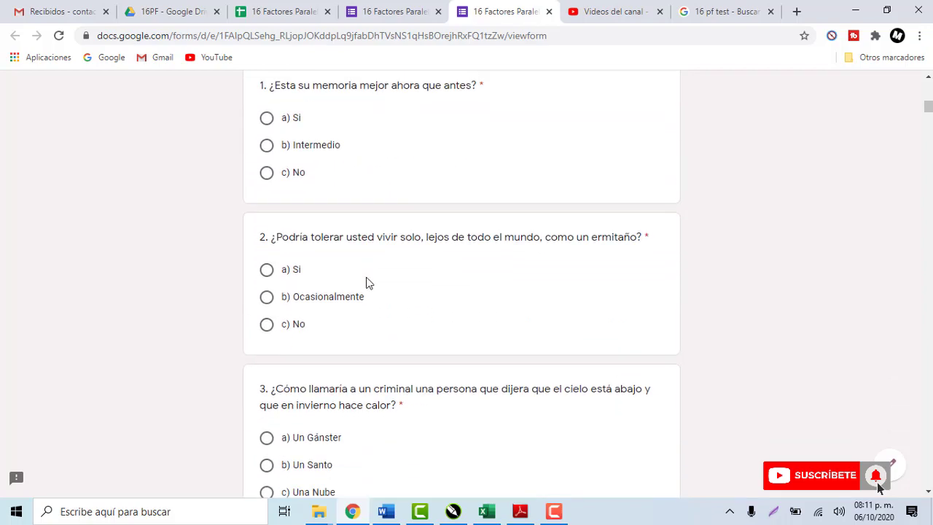
{"action": "scroll", "coordinate": [371, 283], "scroll_direction": "down", "scroll_amount": 10}
{"action": "left_click_drag", "start_coordinate": [928, 123], "coordinate": [928, 482]}
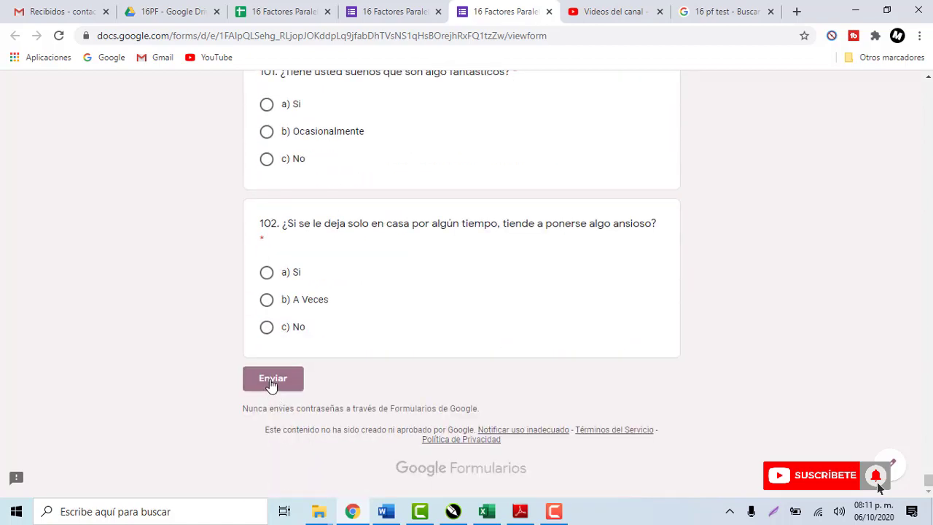
Step: In the responses sheet, select row 32 (14/09/2020 16:12:25) through its last answer column
{"action": "left_click", "coordinate": [298, 11]}
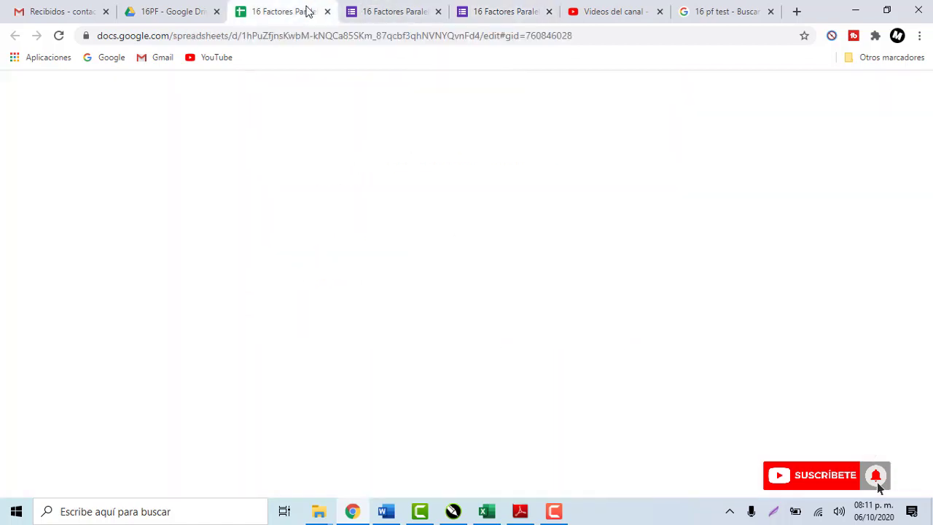
{"action": "left_click", "coordinate": [98, 264]}
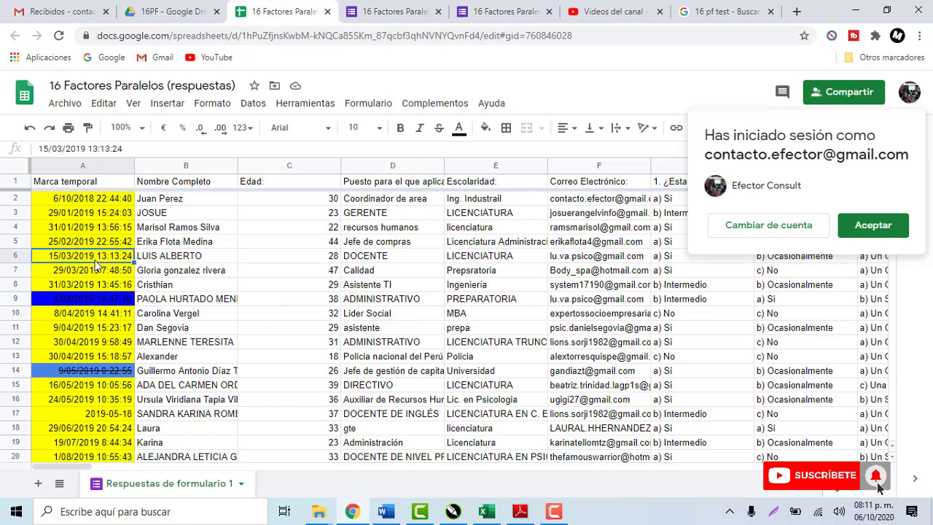
{"action": "key", "text": "ctrl+Down"}
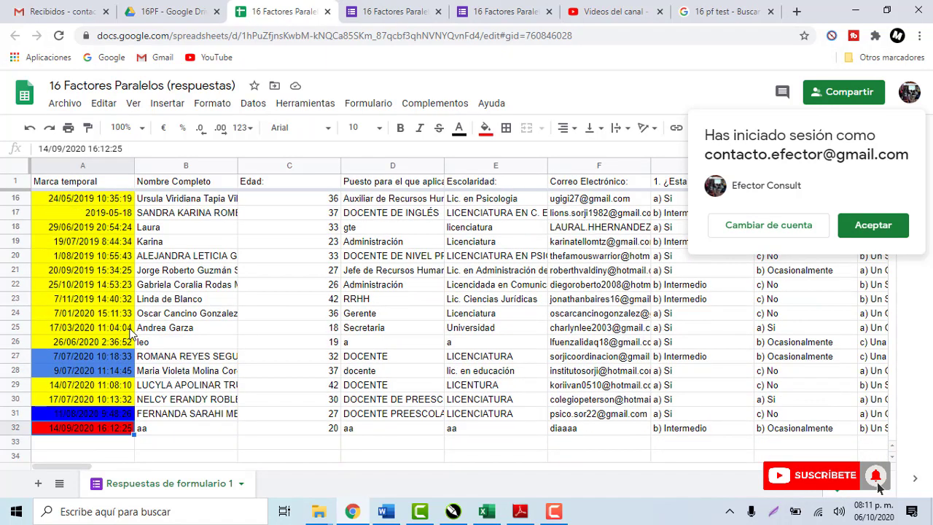
{"action": "key", "text": "ctrl+shift+Right"}
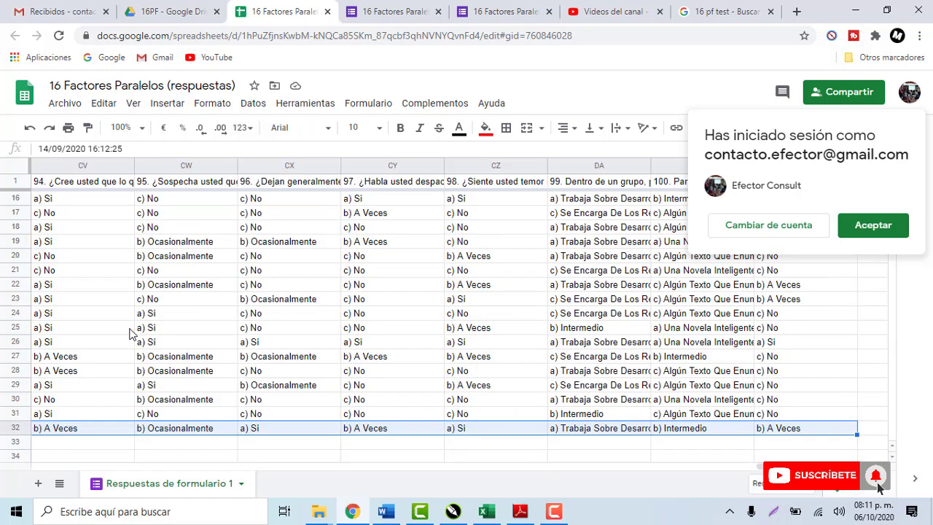
{"action": "scroll", "coordinate": [129, 332], "scroll_direction": "right", "scroll_amount": 5}
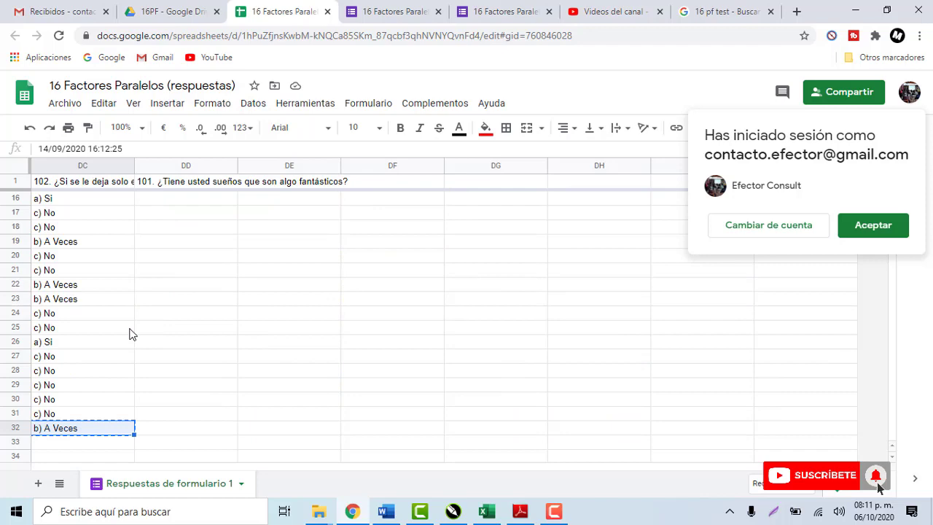
Step: Paste the 14/09/2020 16:12 response into Forms sheet row 3 as plain text (Texto)
{"action": "left_click", "coordinate": [485, 511]}
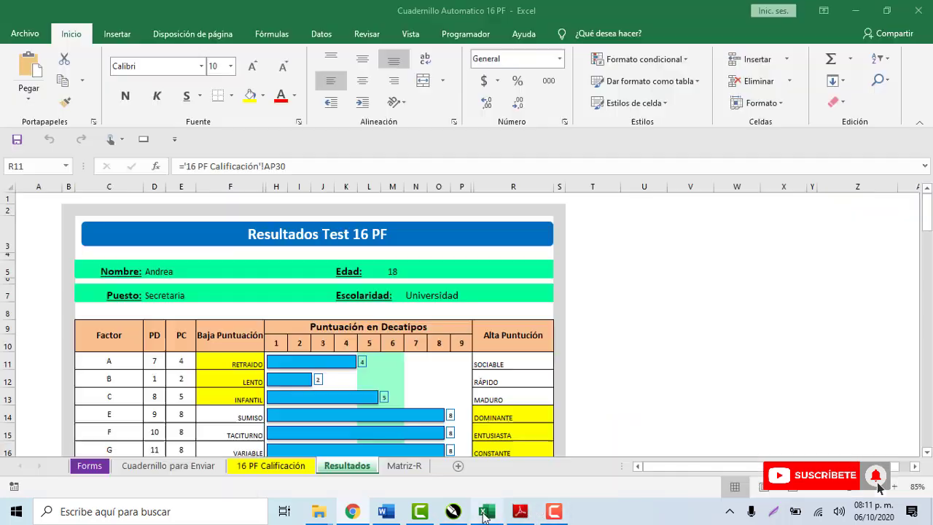
{"action": "key", "text": "ctrl+Page_Up"}
{"action": "key", "text": "ctrl+Page_Up"}
{"action": "key", "text": "ctrl+Page_Up"}
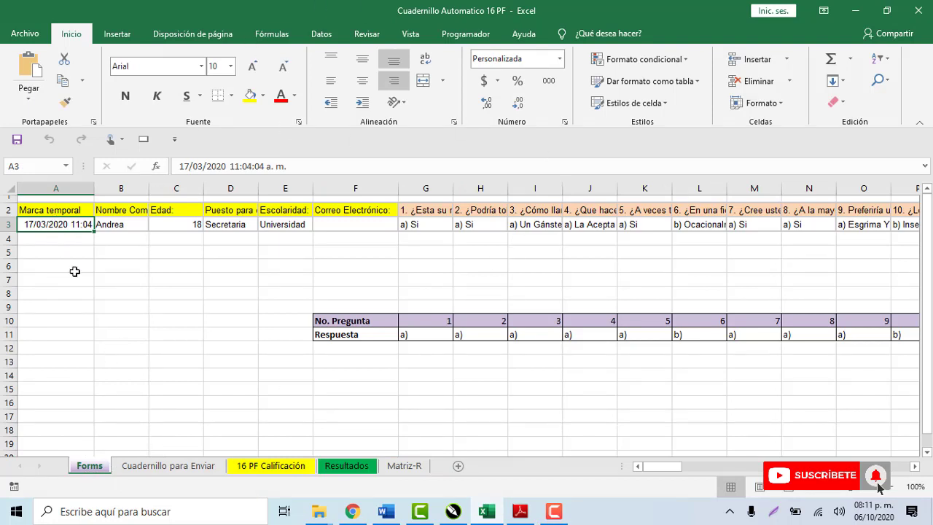
{"action": "key", "text": "ctrl+alt+v"}
{"action": "key", "text": "Down"}
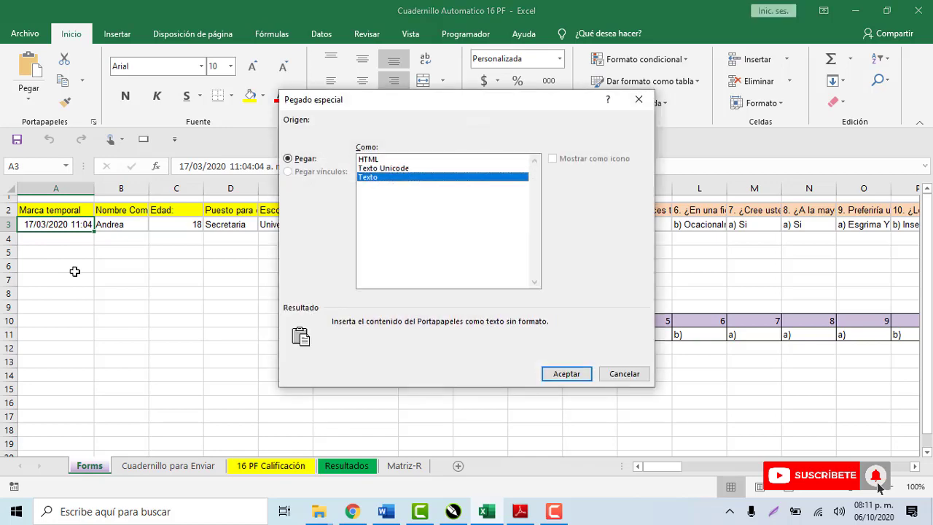
{"action": "key", "text": "Return"}
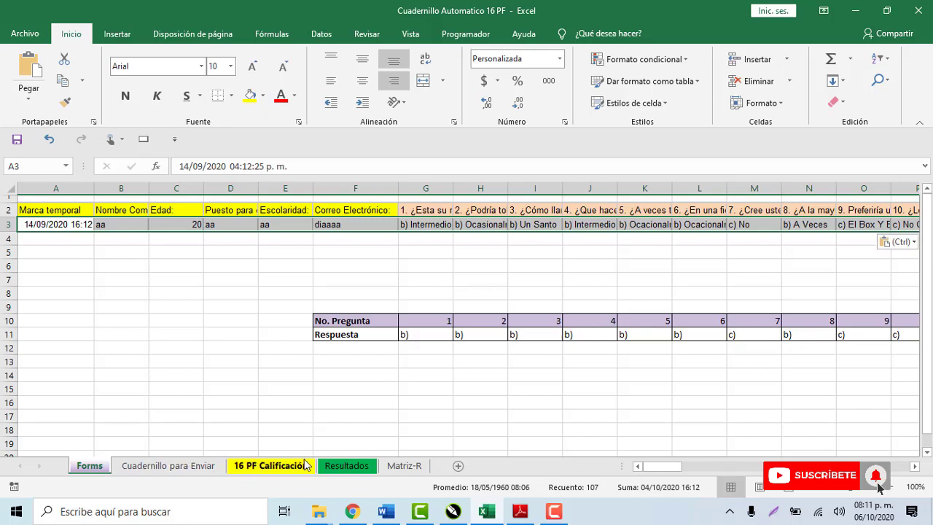
Step: View the regenerated Resultados chart and select the Factor A interpretation text
{"action": "left_click", "coordinate": [340, 466]}
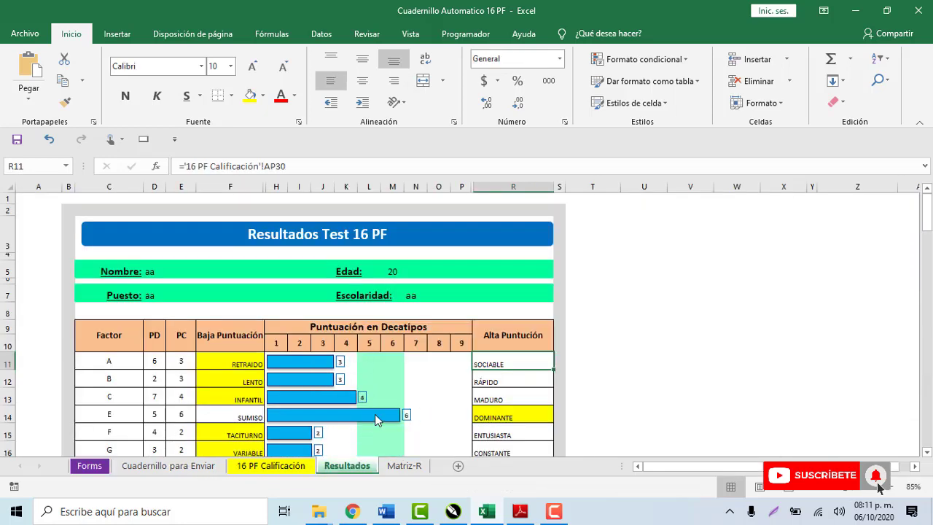
{"action": "scroll", "coordinate": [375, 353], "scroll_direction": "down", "scroll_amount": 2}
{"action": "scroll", "coordinate": [375, 360], "scroll_direction": "down", "scroll_amount": 1}
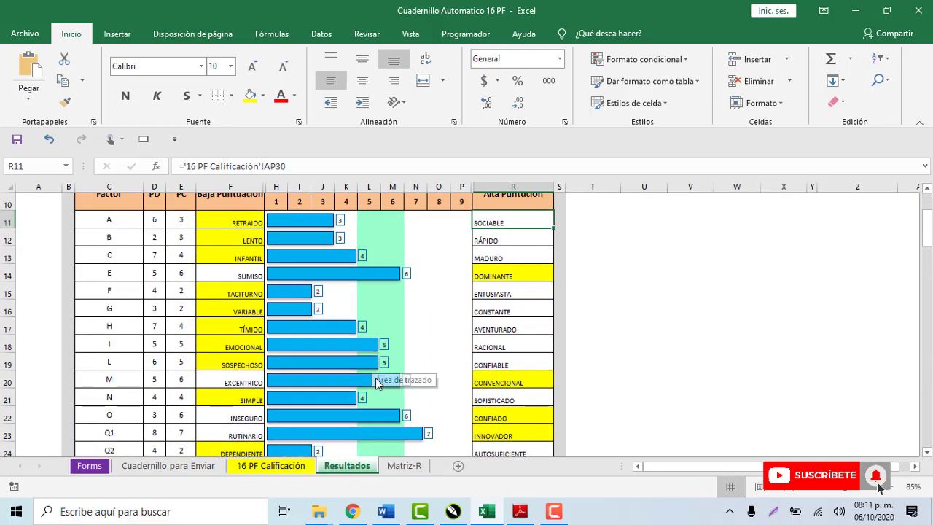
{"action": "scroll", "coordinate": [376, 379], "scroll_direction": "down", "scroll_amount": 1}
{"action": "scroll", "coordinate": [371, 385], "scroll_direction": "down", "scroll_amount": 1}
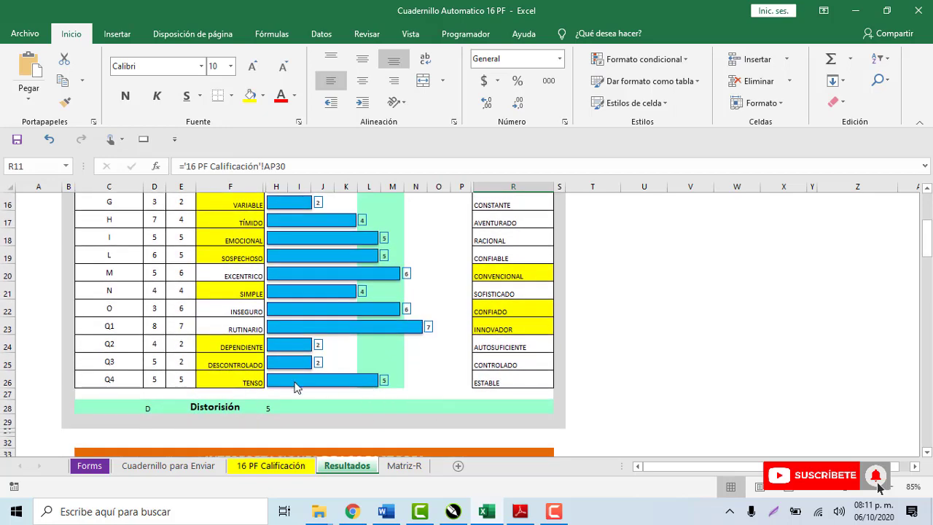
{"action": "scroll", "coordinate": [291, 382], "scroll_direction": "down", "scroll_amount": 3}
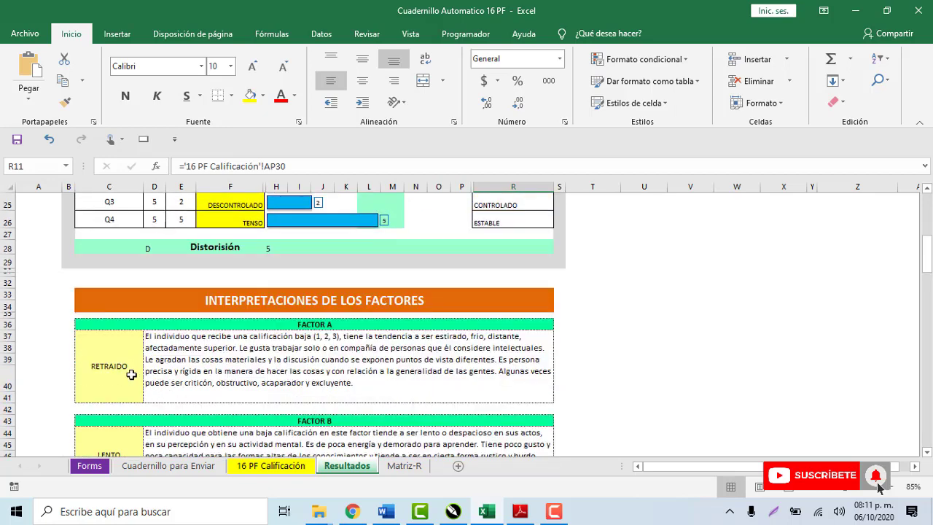
{"action": "left_click_drag", "start_coordinate": [126, 374], "coordinate": [164, 372]}
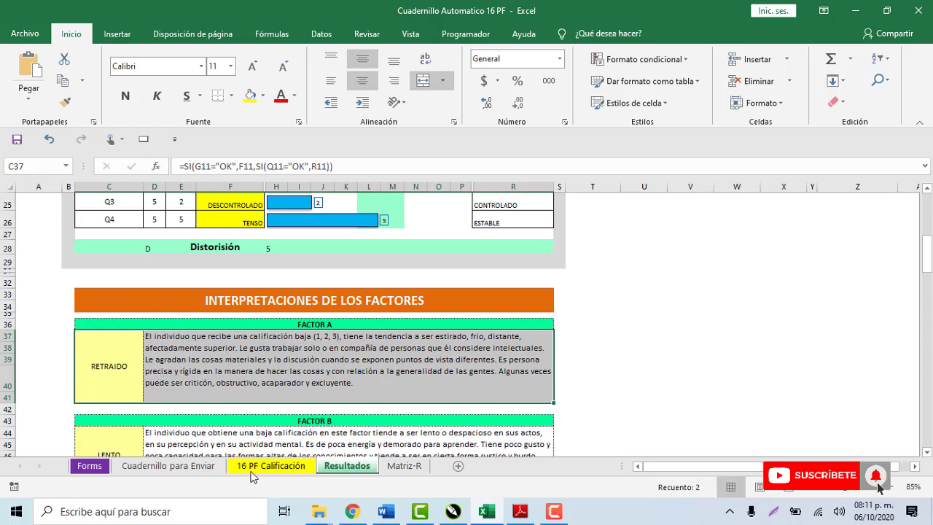
Step: Go back to the Forms sheet and select cell A3 to clear the pasted row's highlight
{"action": "left_click", "coordinate": [95, 466]}
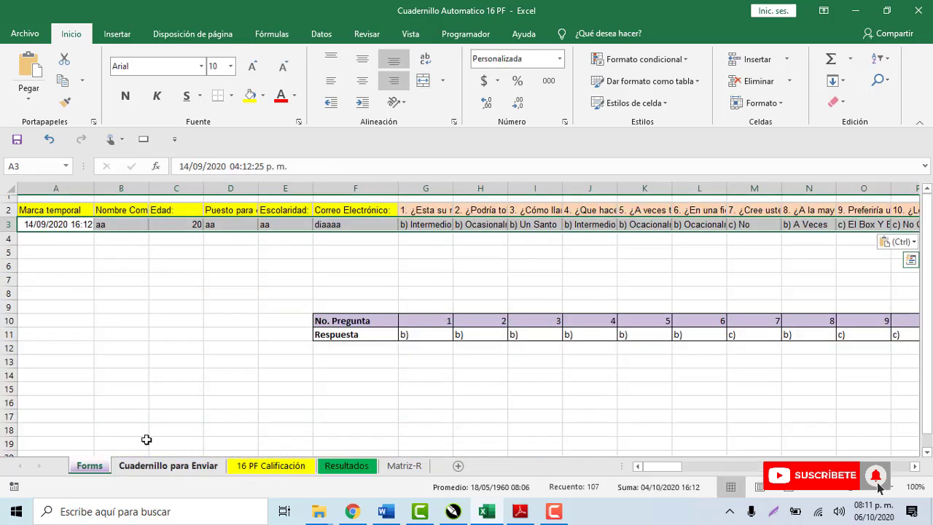
{"action": "left_click", "coordinate": [44, 223]}
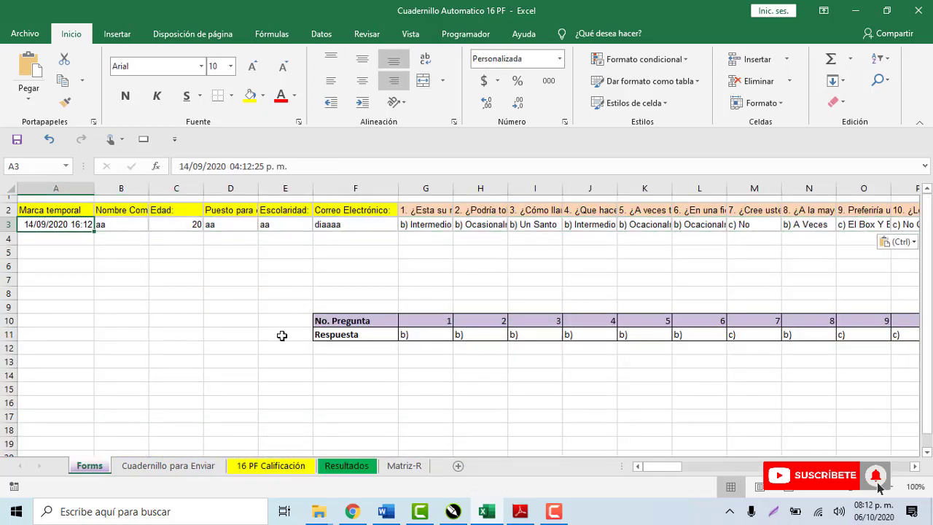